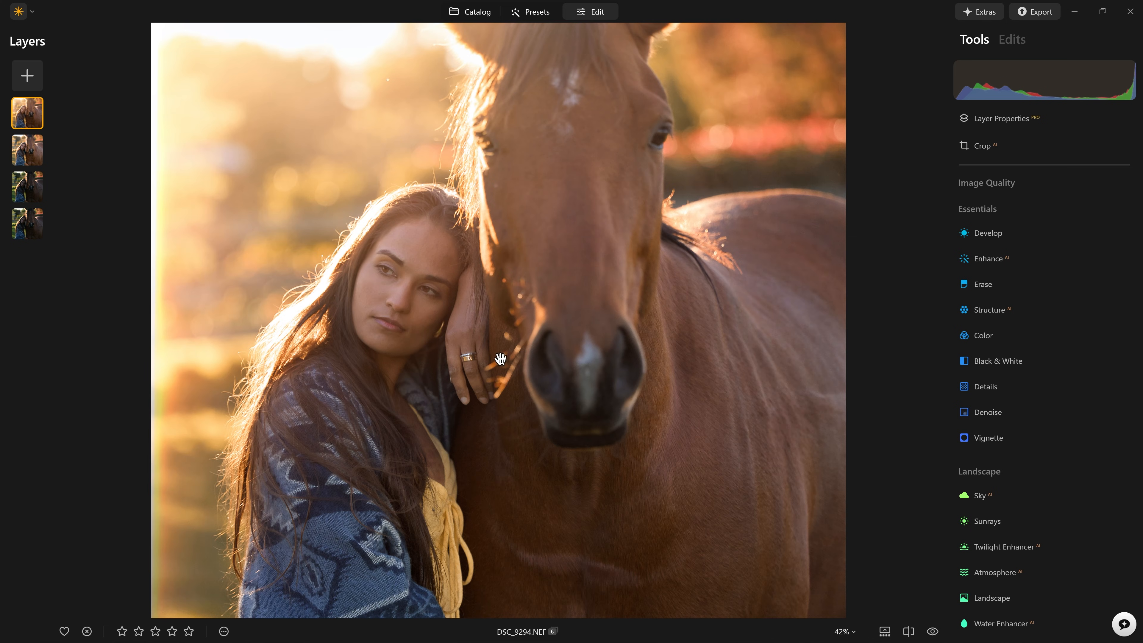
# Step: Erase the dust spot in the blurred background beside the horse's head with a size 20 brush
pyautogui.scroll(3, 501, 244)
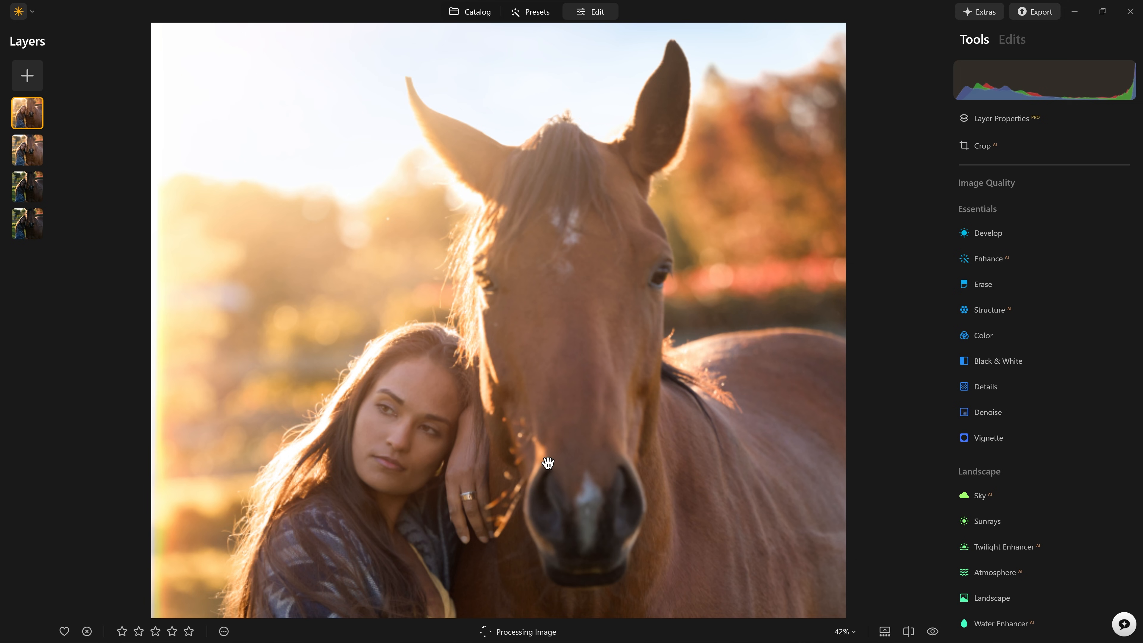
pyautogui.click(982, 284)
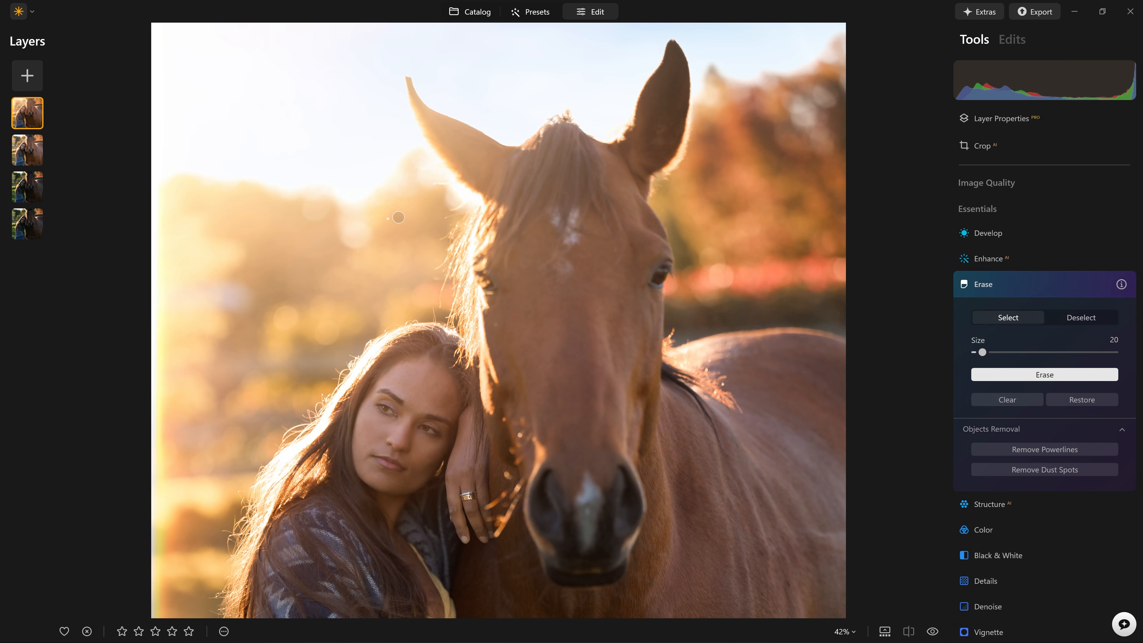
pyautogui.click(1029, 376)
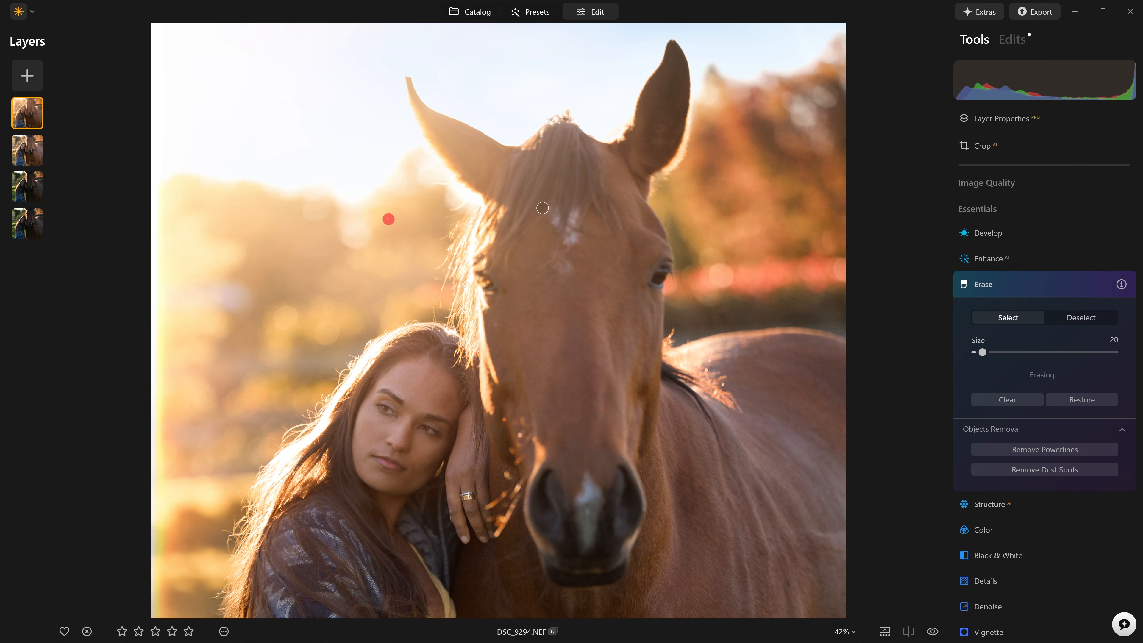
# Step: Erase the three small orange light specks between the woman's hand and the horse's muzzle with a size 44 brush
pyautogui.scroll(5, 510, 521)
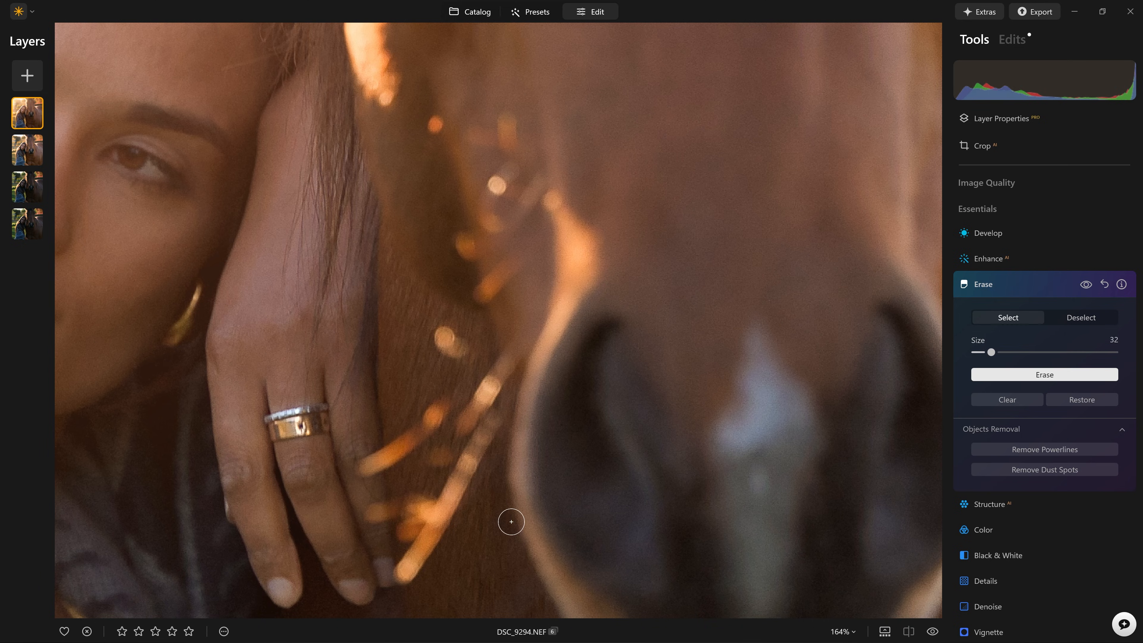
pyautogui.moveTo(498, 277); pyautogui.dragTo(474, 304)
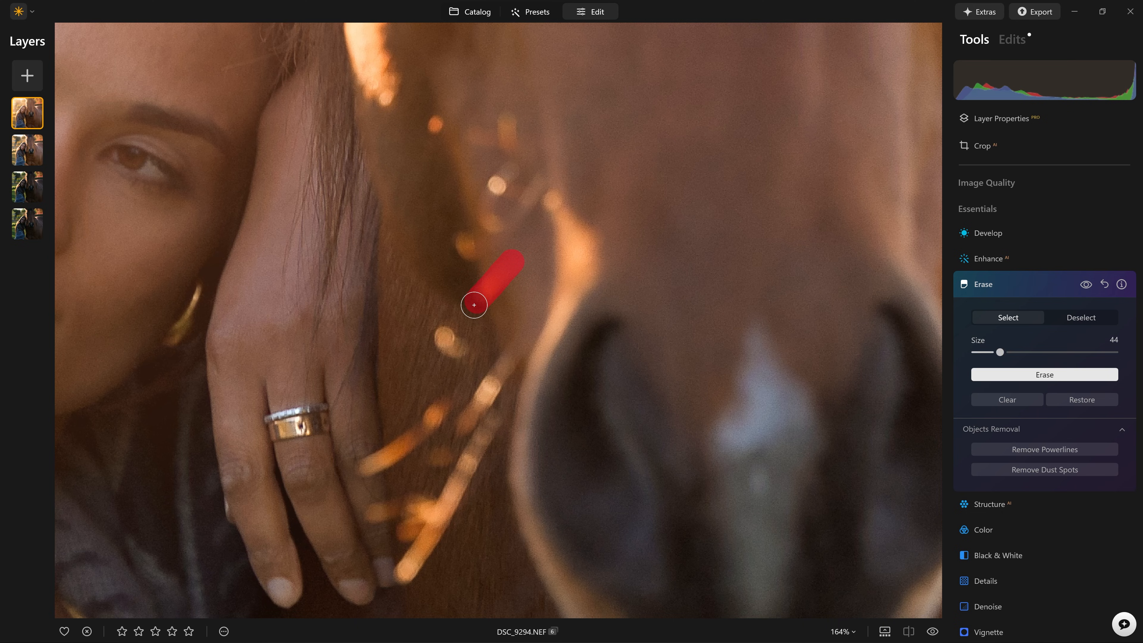
pyautogui.click(1044, 374)
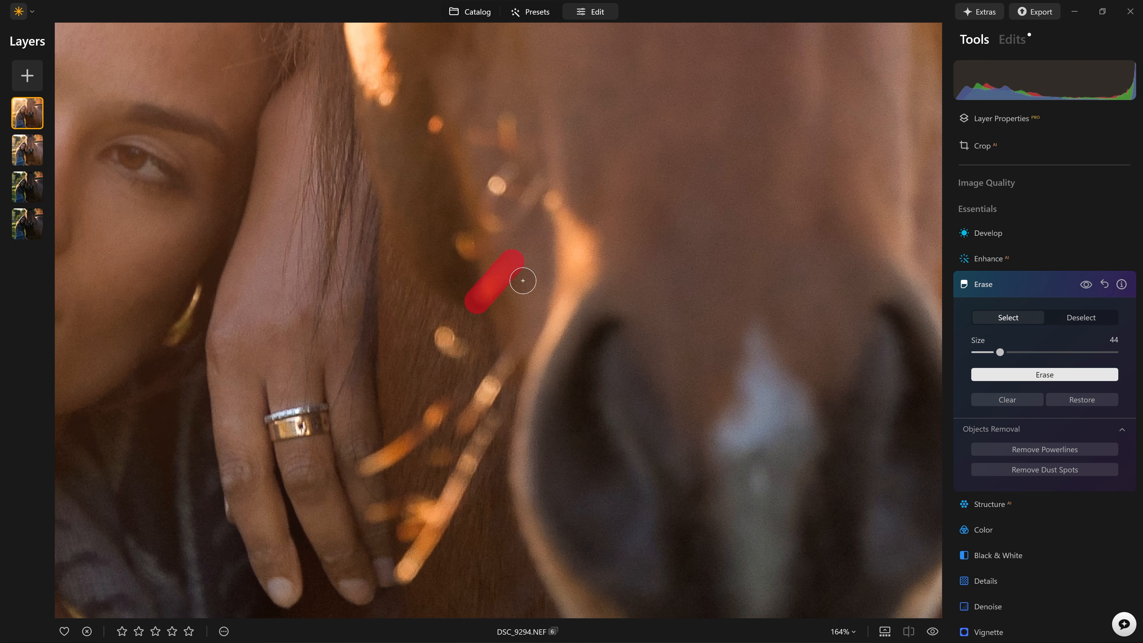
pyautogui.moveTo(467, 241); pyautogui.dragTo(466, 266)
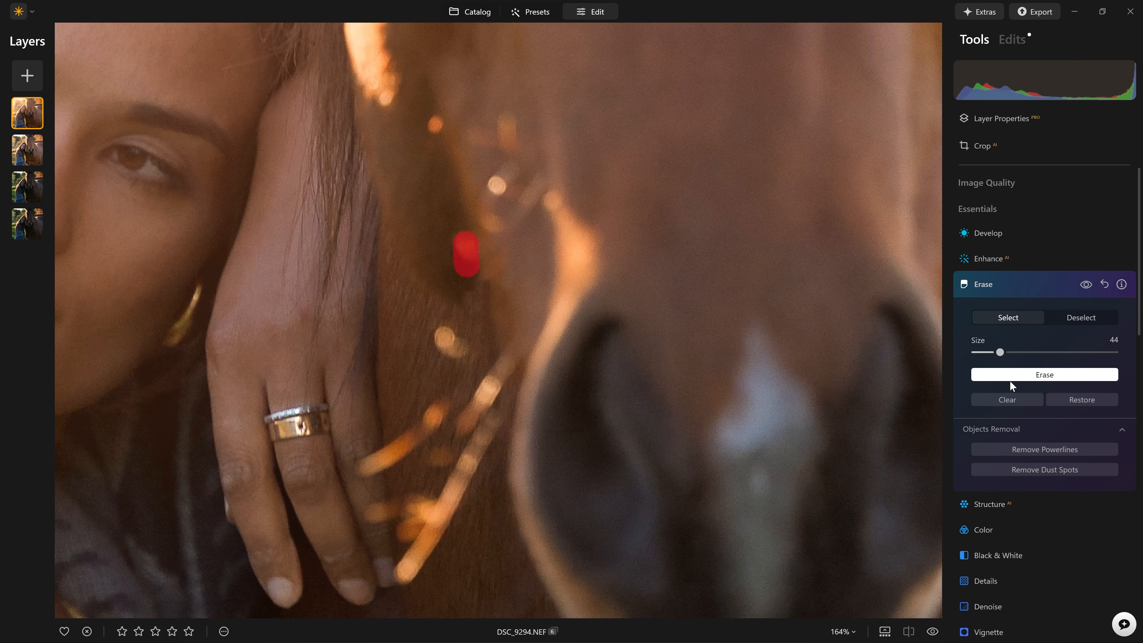
pyautogui.click(1044, 374)
pyautogui.moveTo(439, 334); pyautogui.dragTo(466, 352)
pyautogui.click(1094, 375)
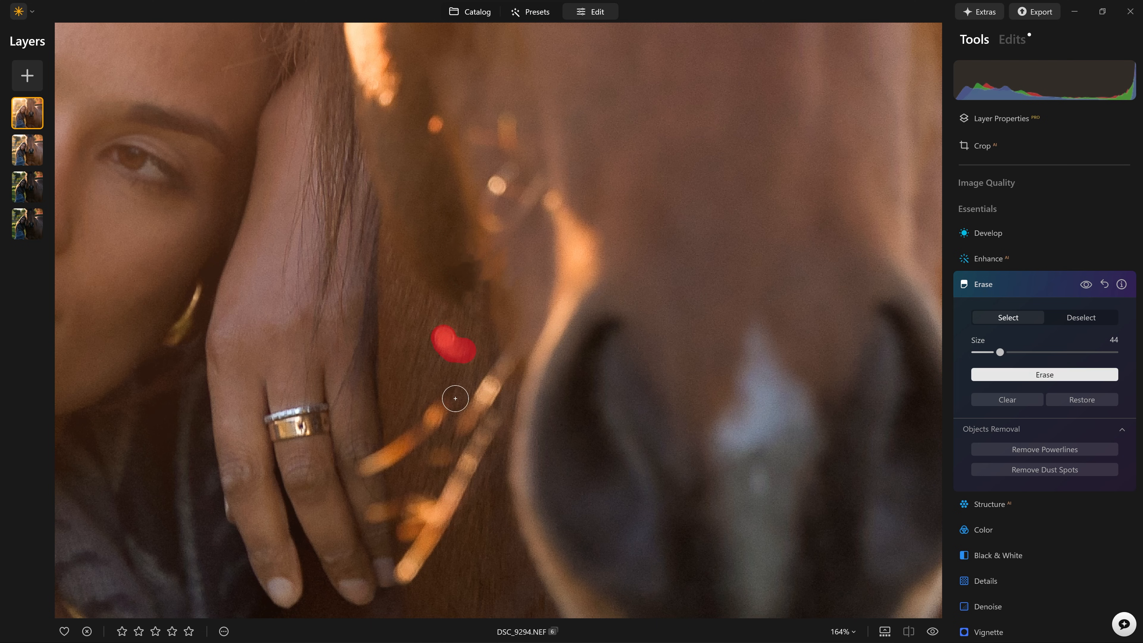
# Step: Erase the glowing grass stalk beside the woman's fingers and the upper end of the longer stalk near the muzzle
pyautogui.moveTo(447, 405); pyautogui.dragTo(359, 468)
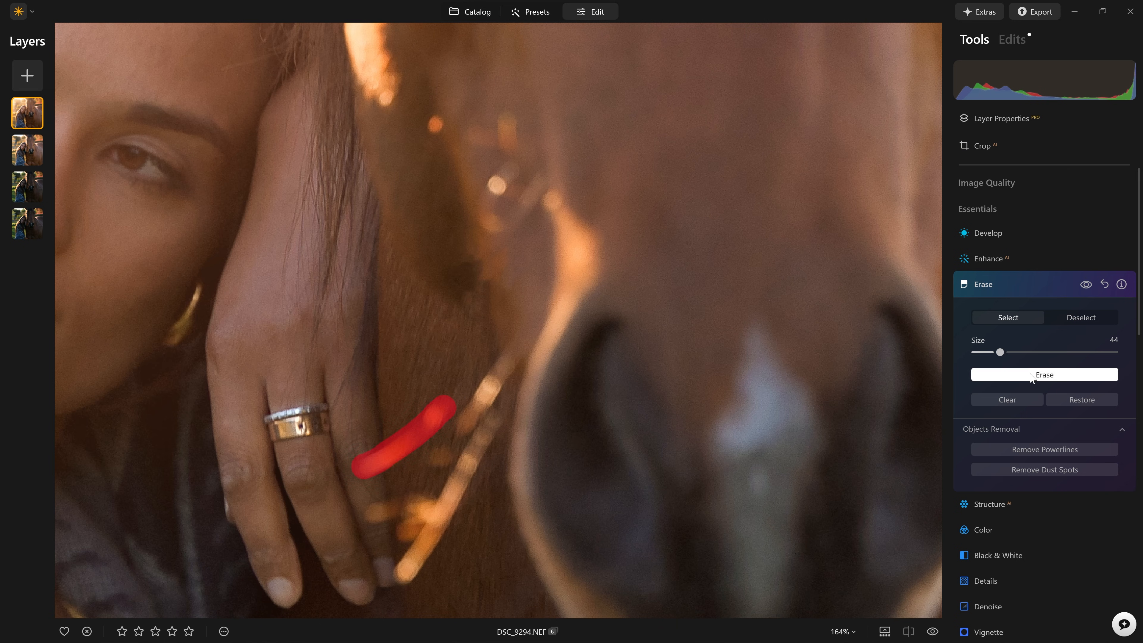
pyautogui.click(1044, 374)
pyautogui.moveTo(499, 367)
pyautogui.mouseDown()
pyautogui.moveTo(459, 429)
pyautogui.moveTo(481, 438)
pyautogui.moveTo(401, 578)
pyautogui.moveTo(458, 474)
pyautogui.moveTo(456, 499)
pyautogui.moveTo(467, 473)
pyautogui.moveTo(457, 455)
pyautogui.moveTo(435, 456)
pyautogui.moveTo(453, 461)
pyautogui.moveTo(432, 511)
pyautogui.moveTo(412, 494)
pyautogui.moveTo(371, 513)
pyautogui.moveTo(408, 533)
pyautogui.mouseUp()
pyautogui.click(1008, 374)
# Step: Try to erase the remaining long stalk and the round light spots above it together in one selection
pyautogui.moveTo(517, 176)
pyautogui.mouseDown()
pyautogui.moveTo(473, 210)
pyautogui.moveTo(519, 220)
pyautogui.moveTo(526, 198)
pyautogui.moveTo(484, 188)
pyautogui.moveTo(511, 194)
pyautogui.mouseUp()
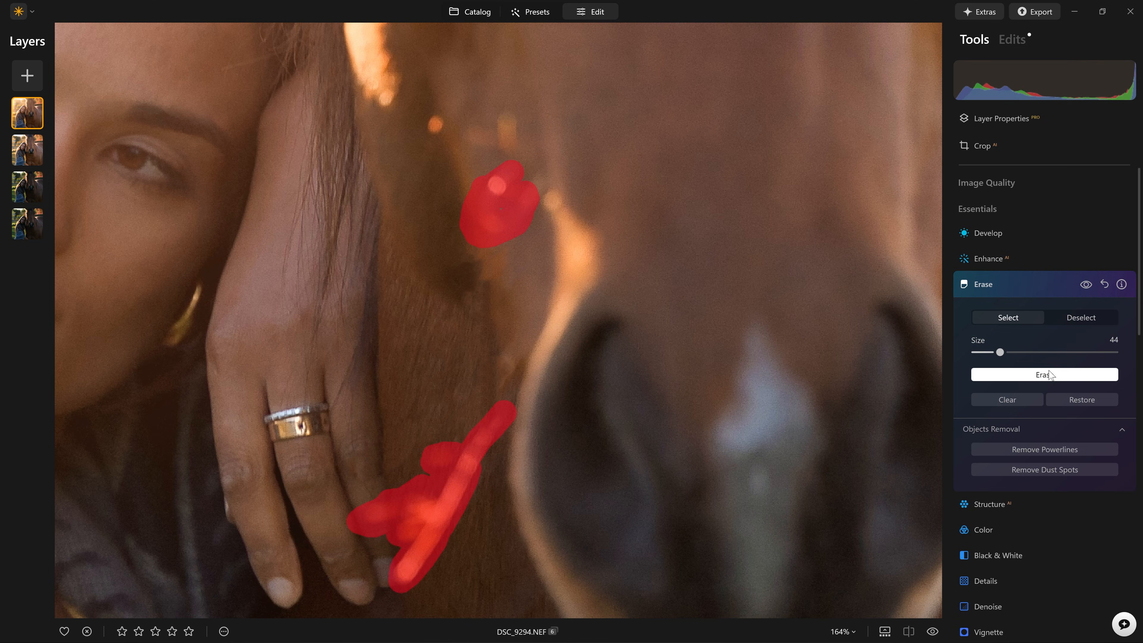
pyautogui.click(1007, 374)
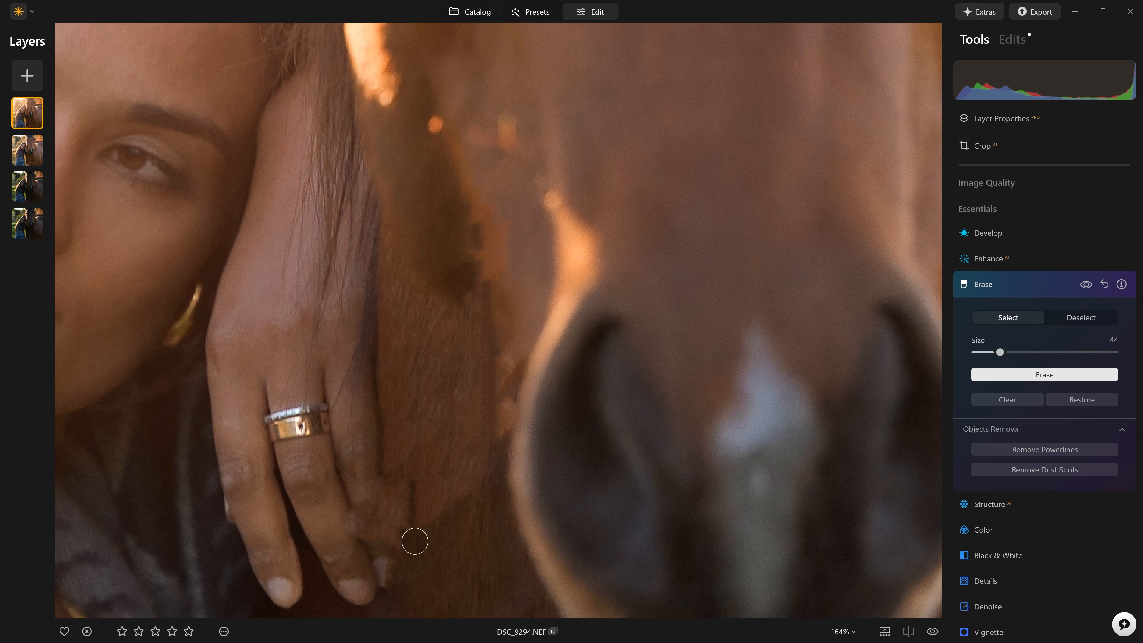
pyautogui.hotkey('ctrl', 'z')
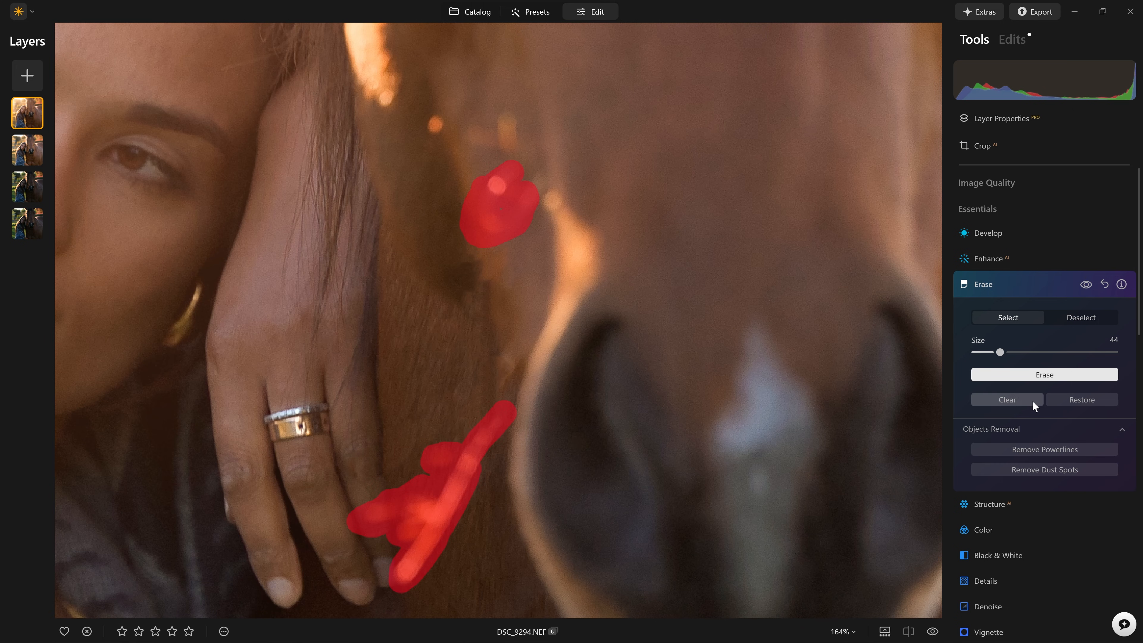
pyautogui.click(1030, 401)
# Step: Erase the remaining long stalk and leftover bright flecks between the fingertips and the muzzle in separate small passes
pyautogui.moveTo(497, 425)
pyautogui.mouseDown()
pyautogui.moveTo(402, 576)
pyautogui.moveTo(439, 528)
pyautogui.mouseUp()
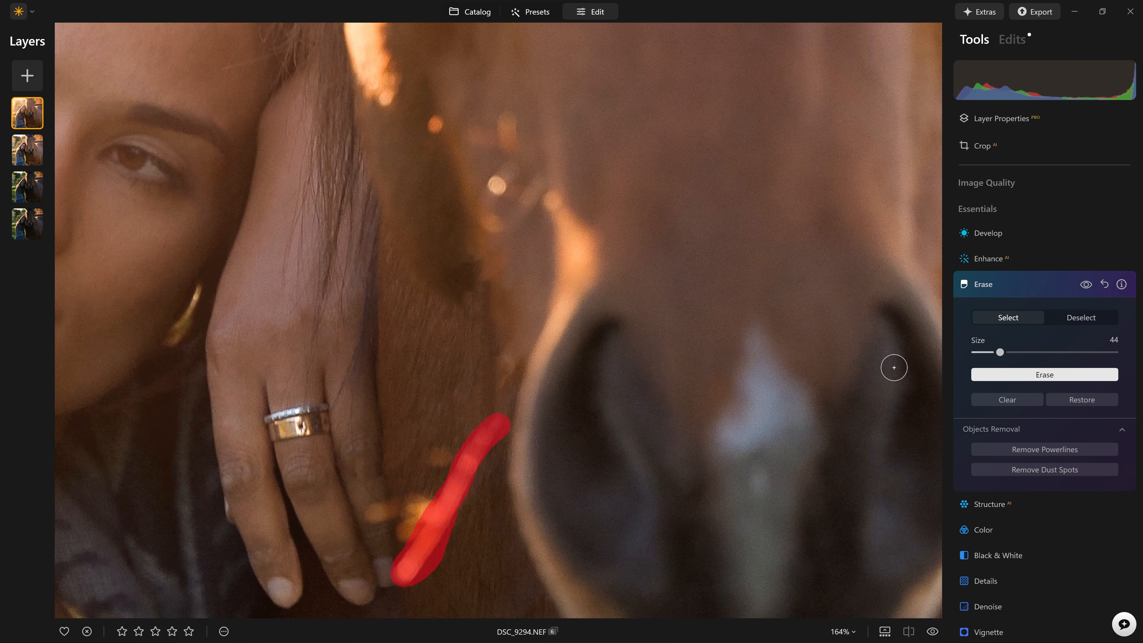
pyautogui.click(1044, 374)
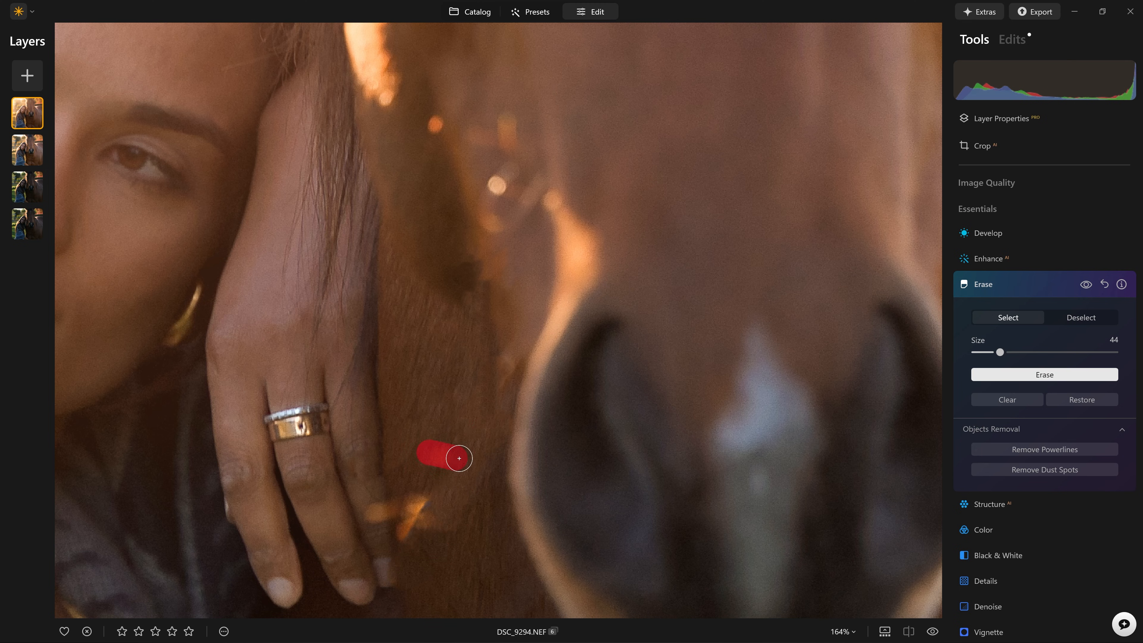
pyautogui.click(1044, 374)
pyautogui.moveTo(422, 497); pyautogui.dragTo(401, 505)
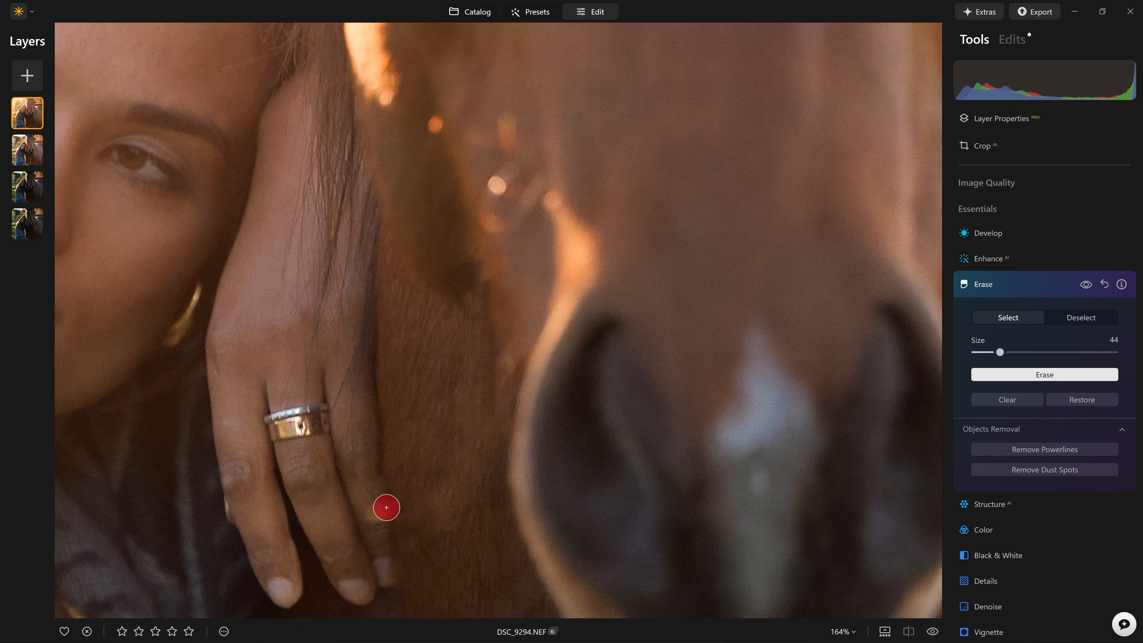
pyautogui.click(509, 360)
pyautogui.click(978, 377)
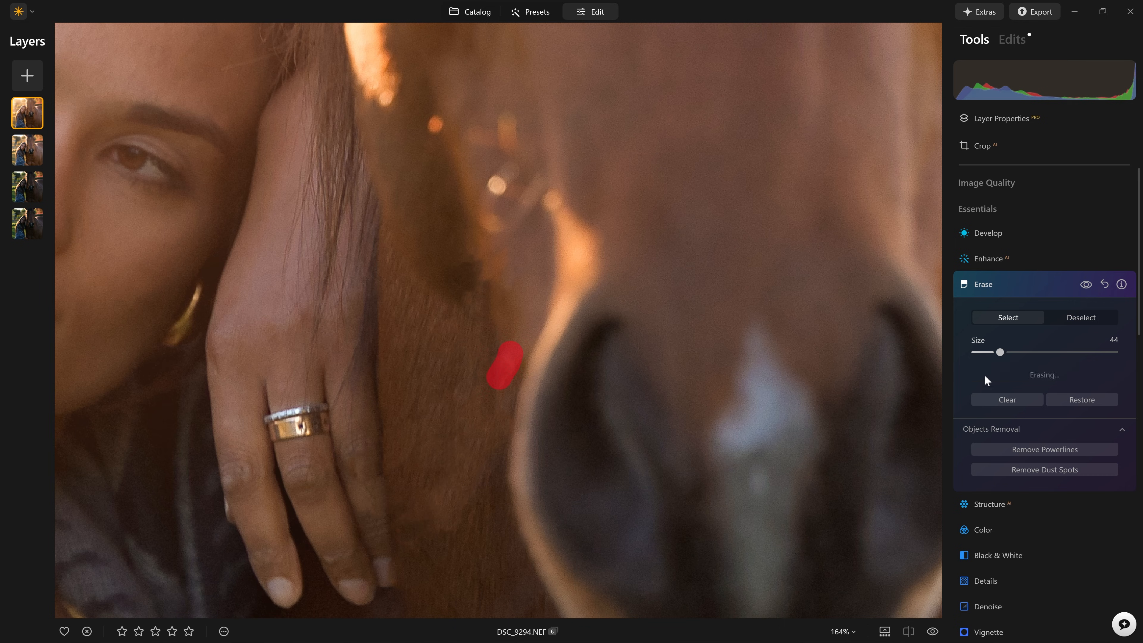
# Step: Erase the round light spots and orange flecks along the horse's cheek above the muzzle
pyautogui.moveTo(490, 176); pyautogui.dragTo(501, 228)
pyautogui.click(1008, 373)
pyautogui.click(985, 379)
pyautogui.moveTo(507, 123); pyautogui.dragTo(498, 206)
pyautogui.click(990, 377)
pyautogui.click(435, 125)
pyautogui.click(980, 376)
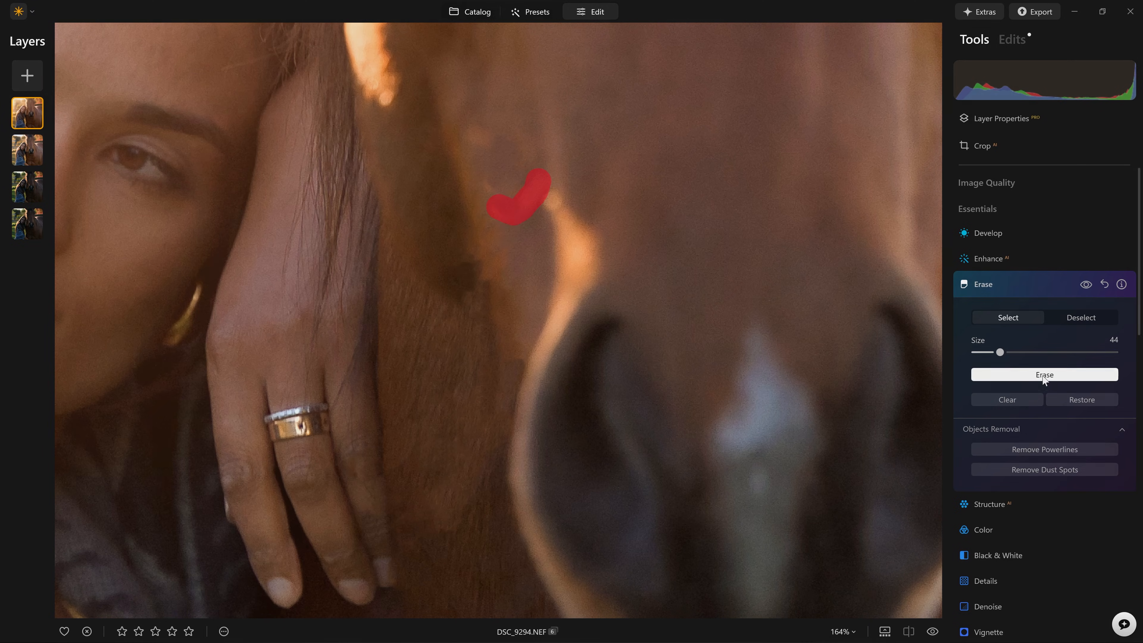
pyautogui.click(1043, 379)
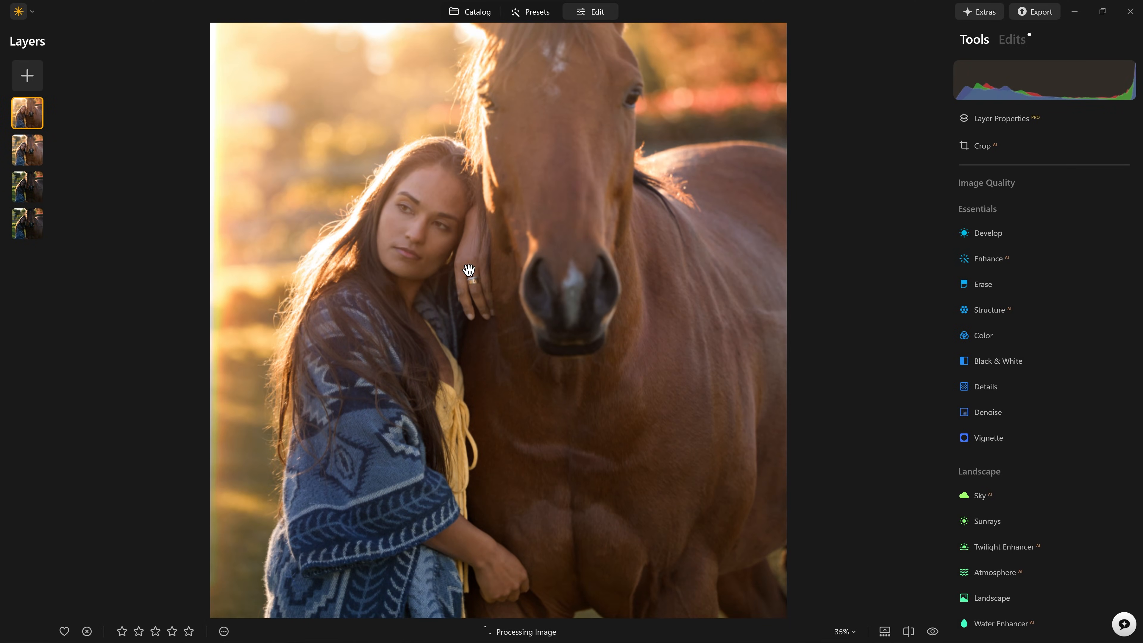
# Step: Open the catalog photo in GenErase and remove the woman's raised hand beside her face using a size 92 brush
pyautogui.click(470, 12)
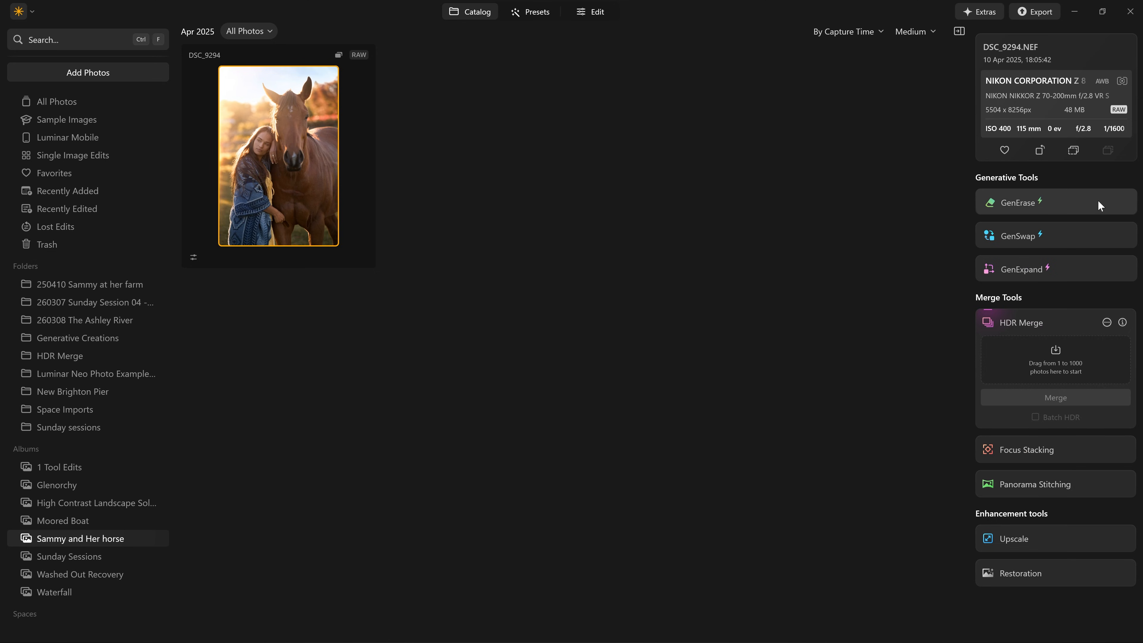
pyautogui.click(1011, 203)
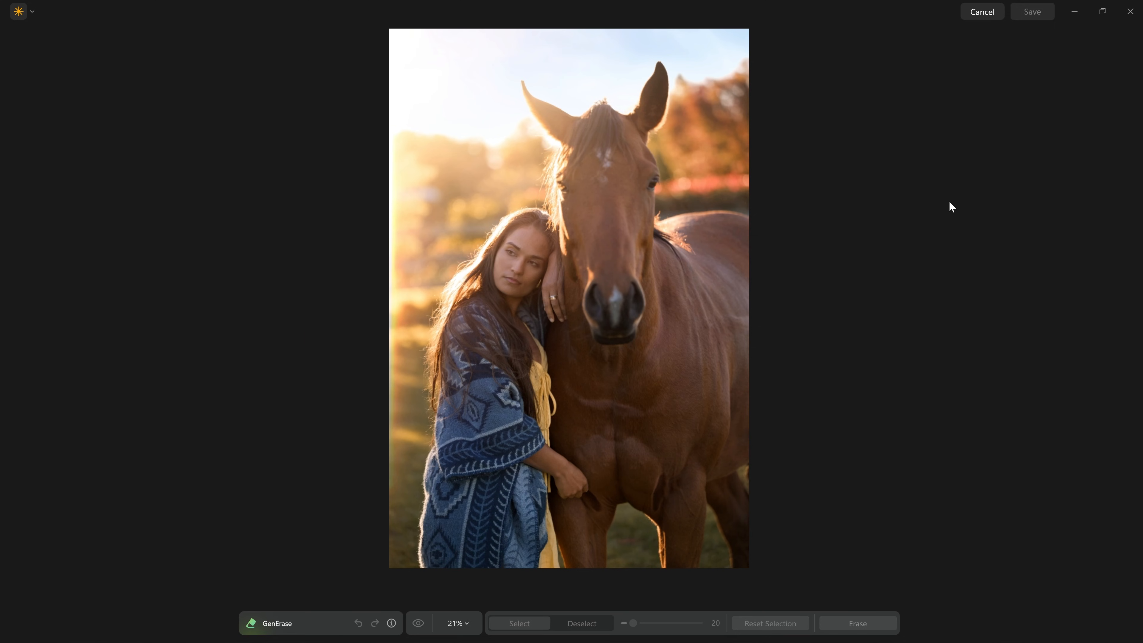
pyautogui.scroll(5, 533, 276)
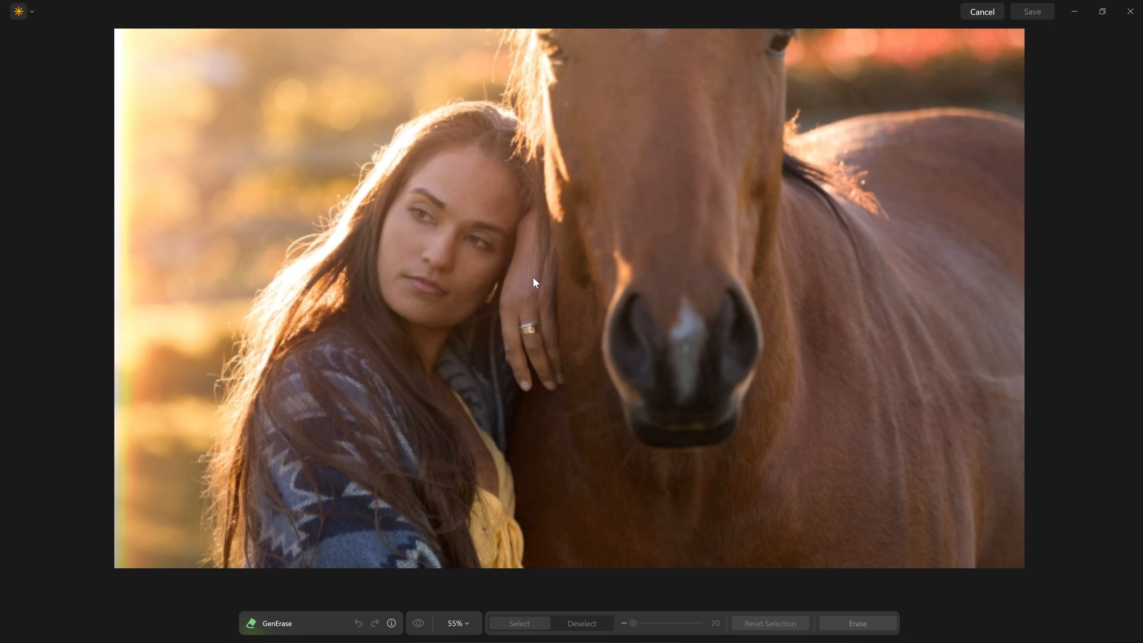
pyautogui.scroll(3, 533, 278)
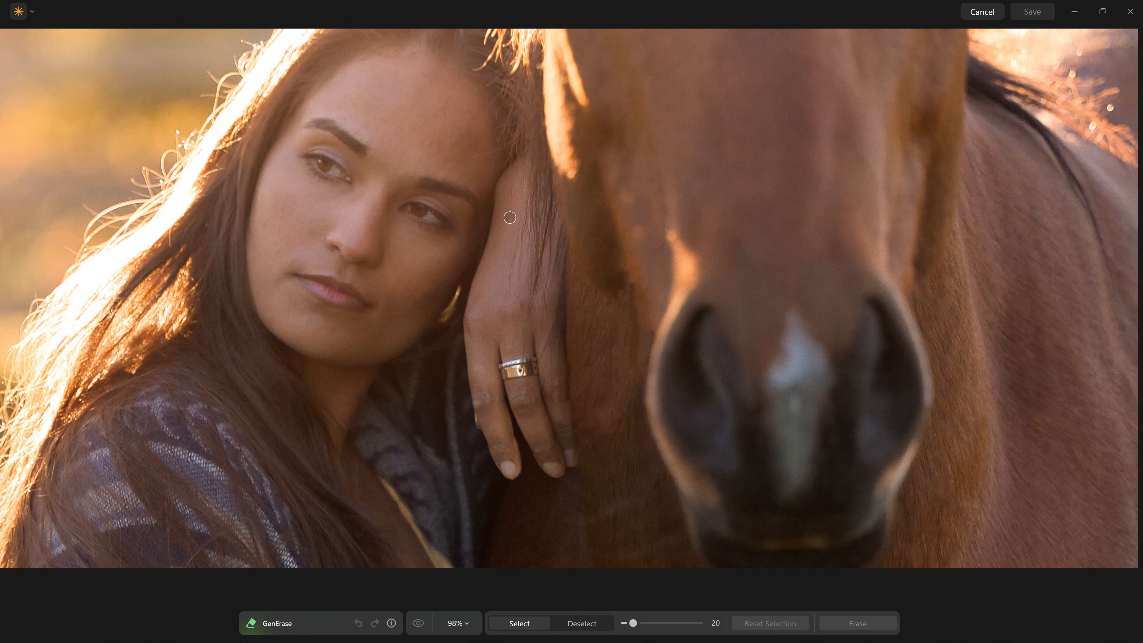
pyautogui.scroll(7, 517, 198)
pyautogui.moveTo(531, 153)
pyautogui.mouseDown()
pyautogui.moveTo(480, 342)
pyautogui.moveTo(492, 415)
pyautogui.moveTo(517, 464)
pyautogui.moveTo(519, 436)
pyautogui.moveTo(541, 455)
pyautogui.moveTo(562, 454)
pyautogui.moveTo(542, 377)
pyautogui.moveTo(540, 177)
pyautogui.moveTo(520, 410)
pyautogui.moveTo(519, 333)
pyautogui.mouseUp()
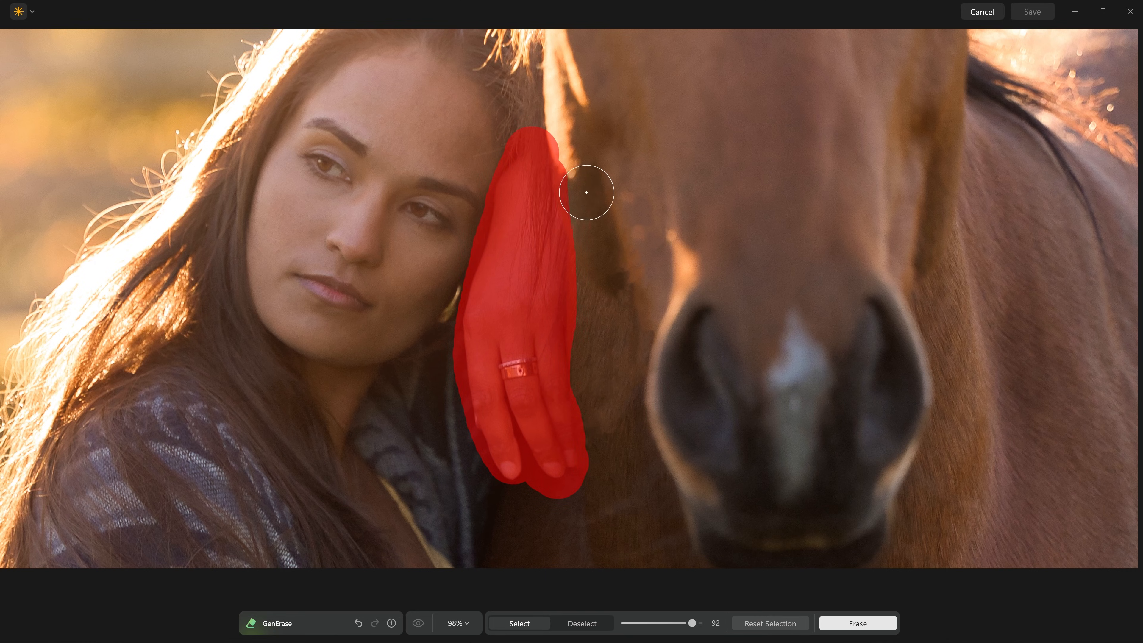
pyautogui.click(852, 627)
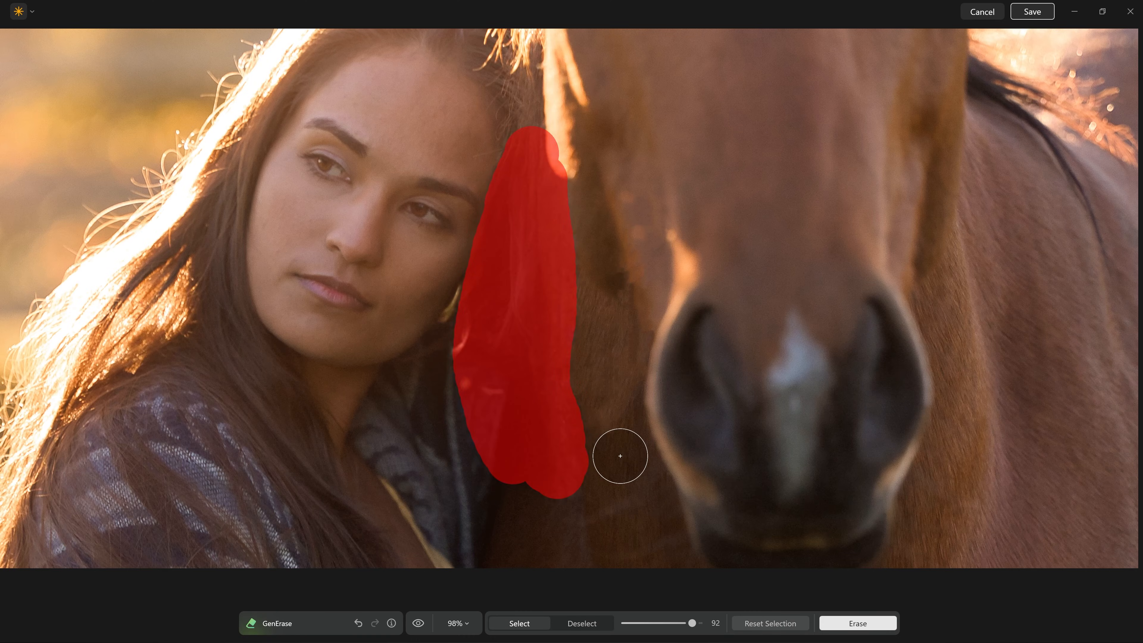
pyautogui.click(770, 622)
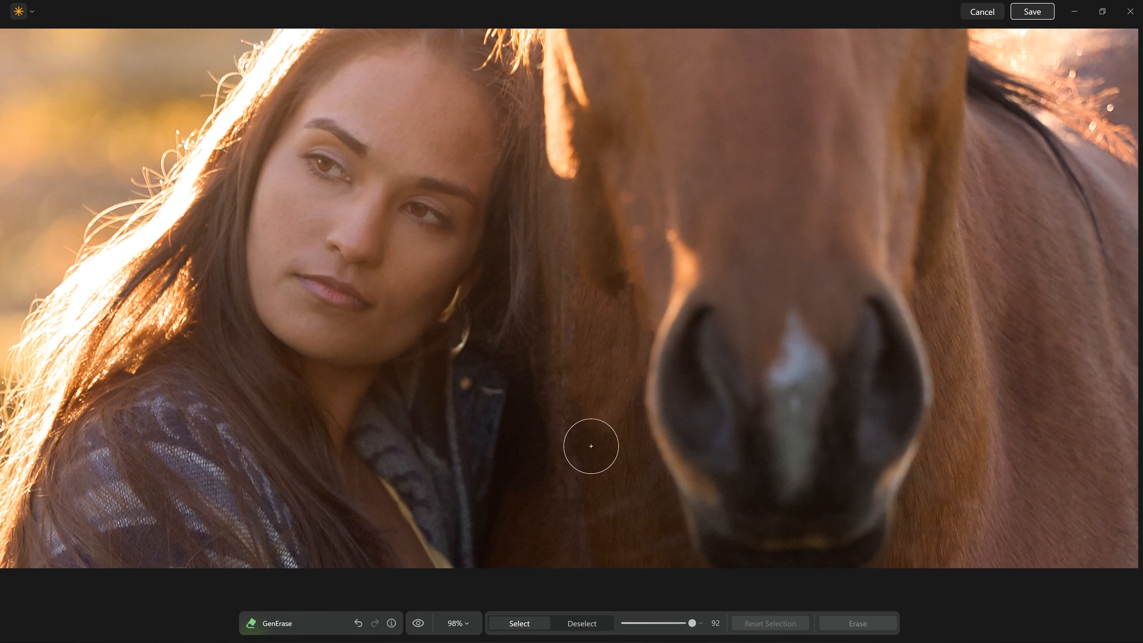
# Step: Mask the leftover area between the woman's hair, jacket collar and the horse with a smaller GenErase brush and erase it
pyautogui.scroll(-5, 590, 446)
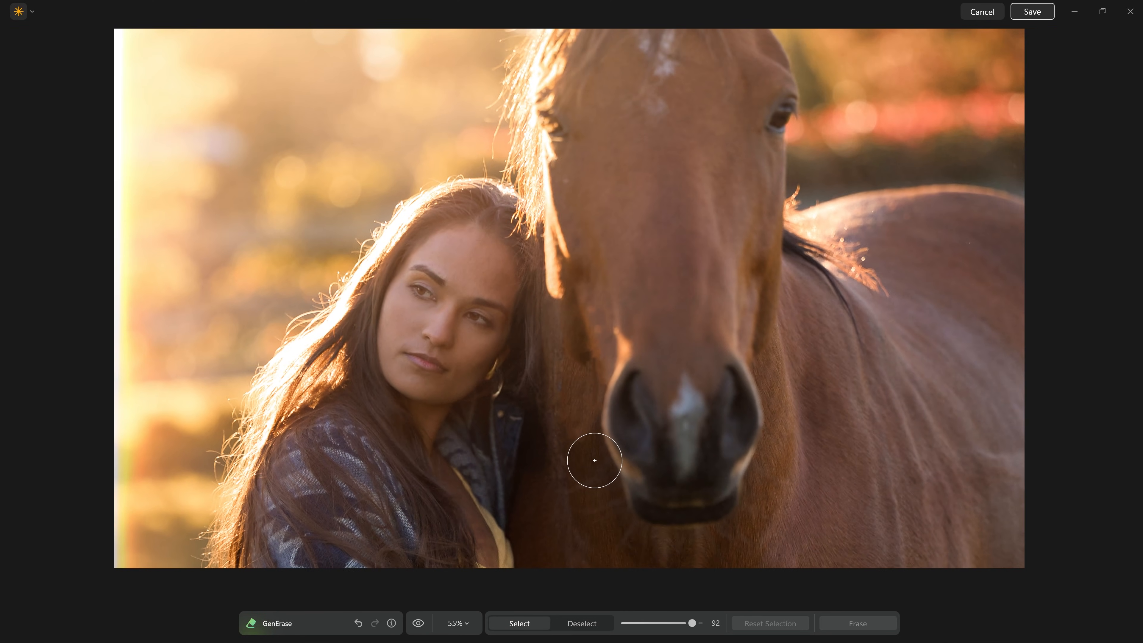
pyautogui.scroll(-1, 594, 460)
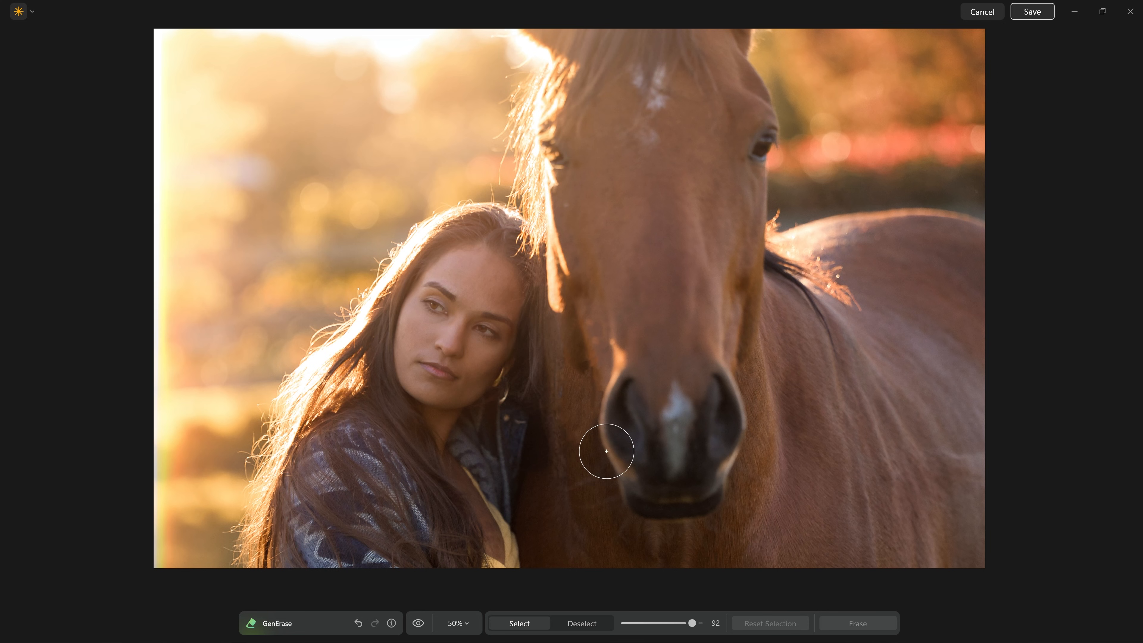
pyautogui.press('[')
pyautogui.press('[')
pyautogui.press('[')
pyautogui.press('[')
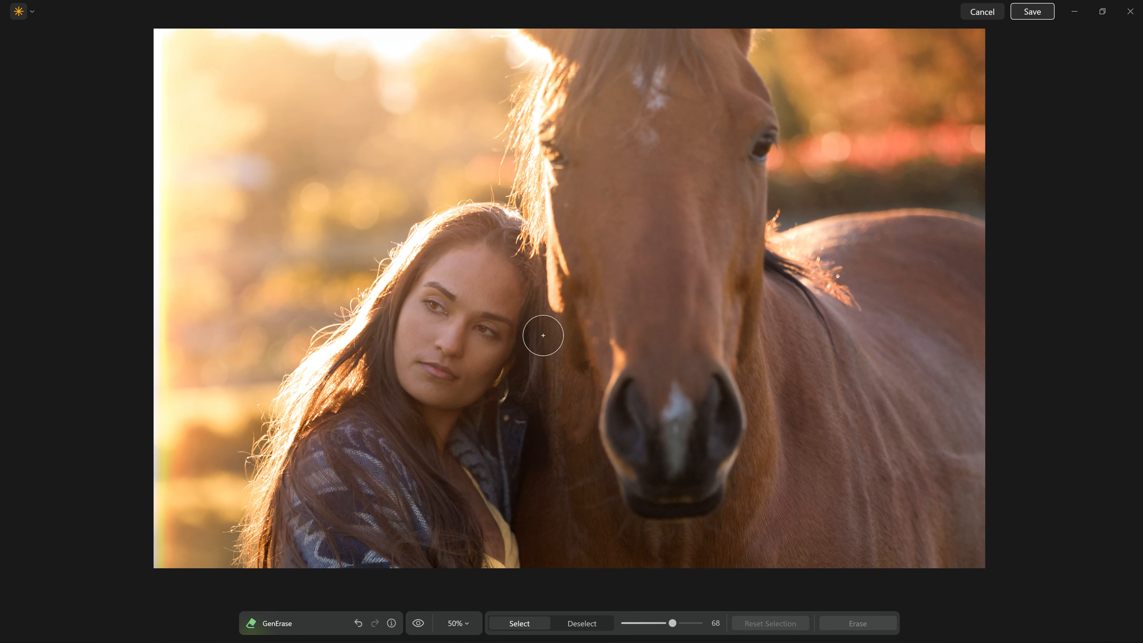
pyautogui.moveTo(545, 334)
pyautogui.mouseDown()
pyautogui.moveTo(555, 400)
pyautogui.moveTo(538, 349)
pyautogui.mouseUp()
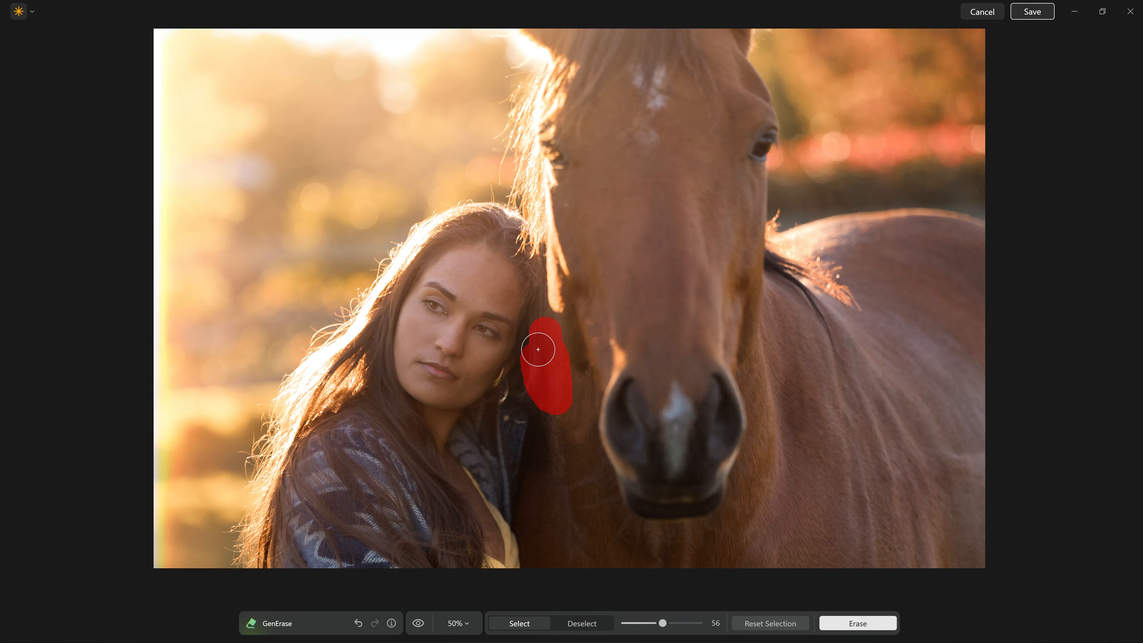
pyautogui.moveTo(535, 392); pyautogui.dragTo(550, 445)
pyautogui.click(846, 625)
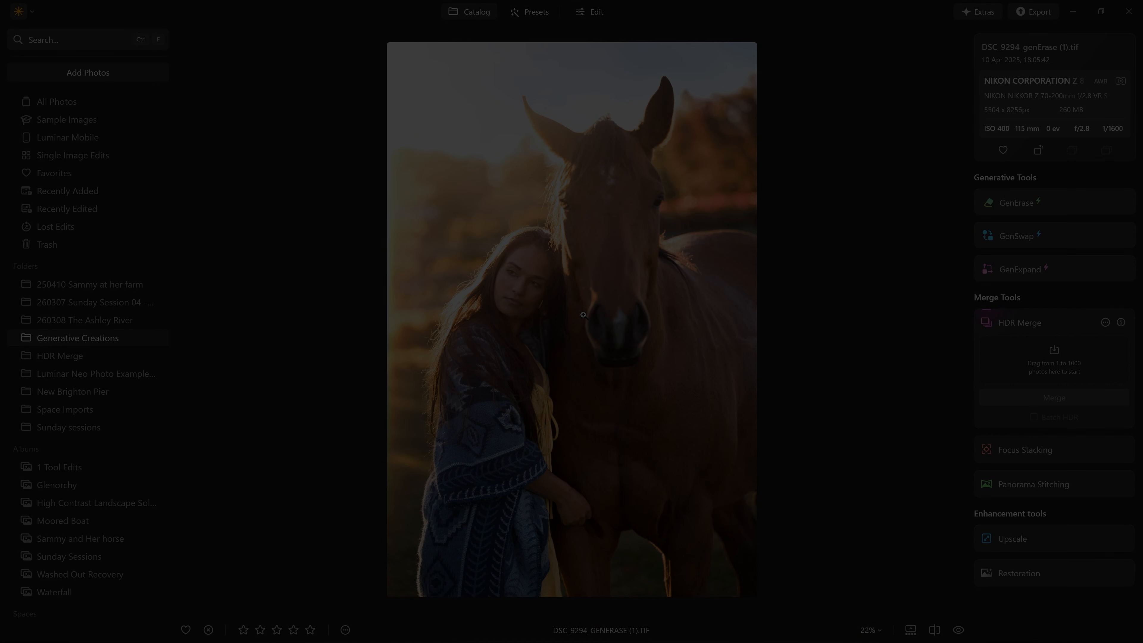
# Step: Use GenSwap on the erased photo to replace the woman's clenched lower hand with the prompt "Soft open fingers"
pyautogui.click(537, 341)
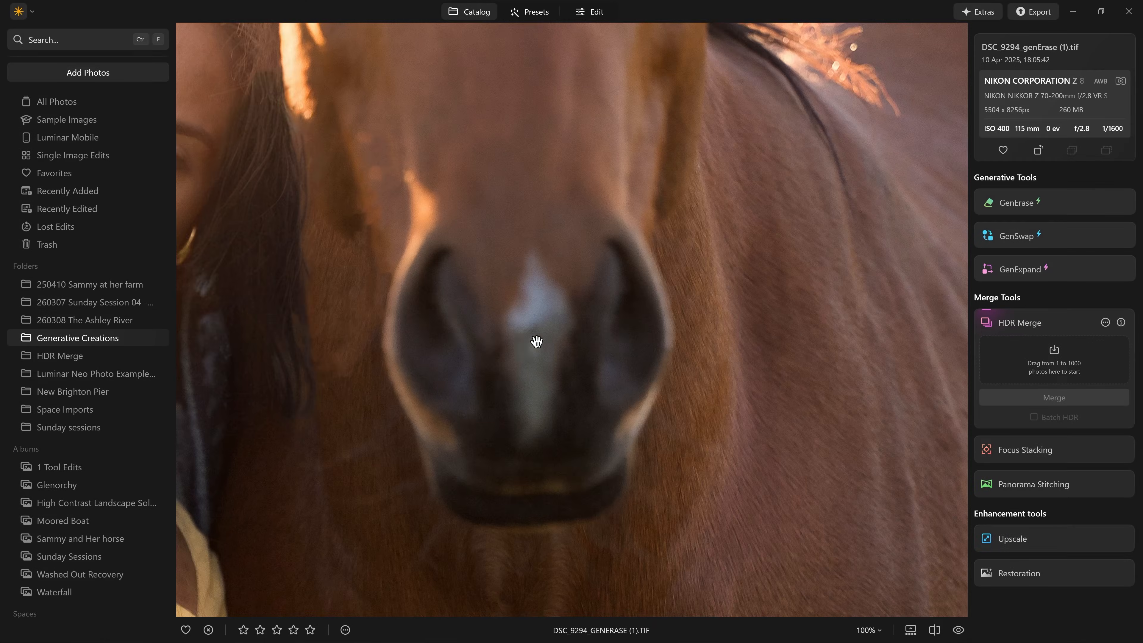
pyautogui.moveTo(537, 341); pyautogui.dragTo(920, 311)
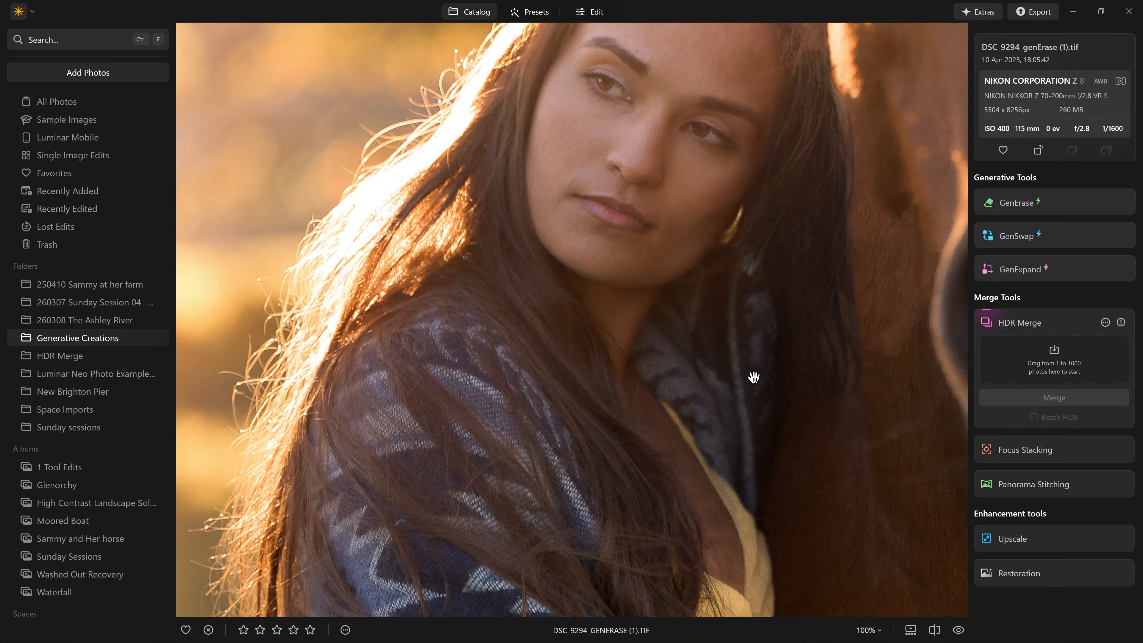
pyautogui.moveTo(777, 391); pyautogui.dragTo(777, 435)
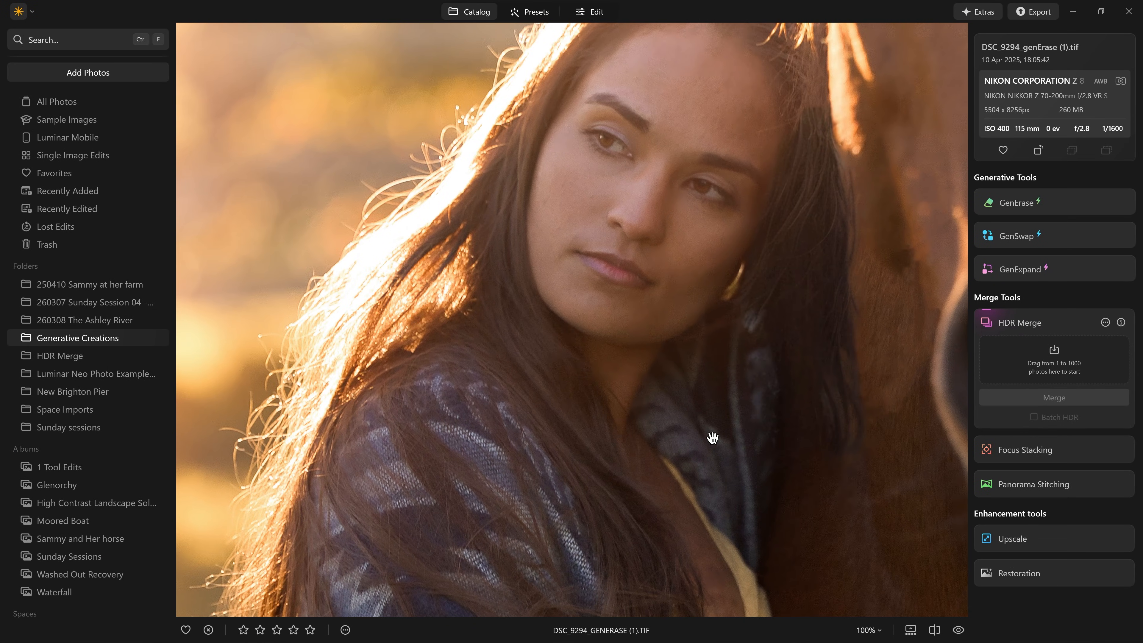
pyautogui.click(706, 430)
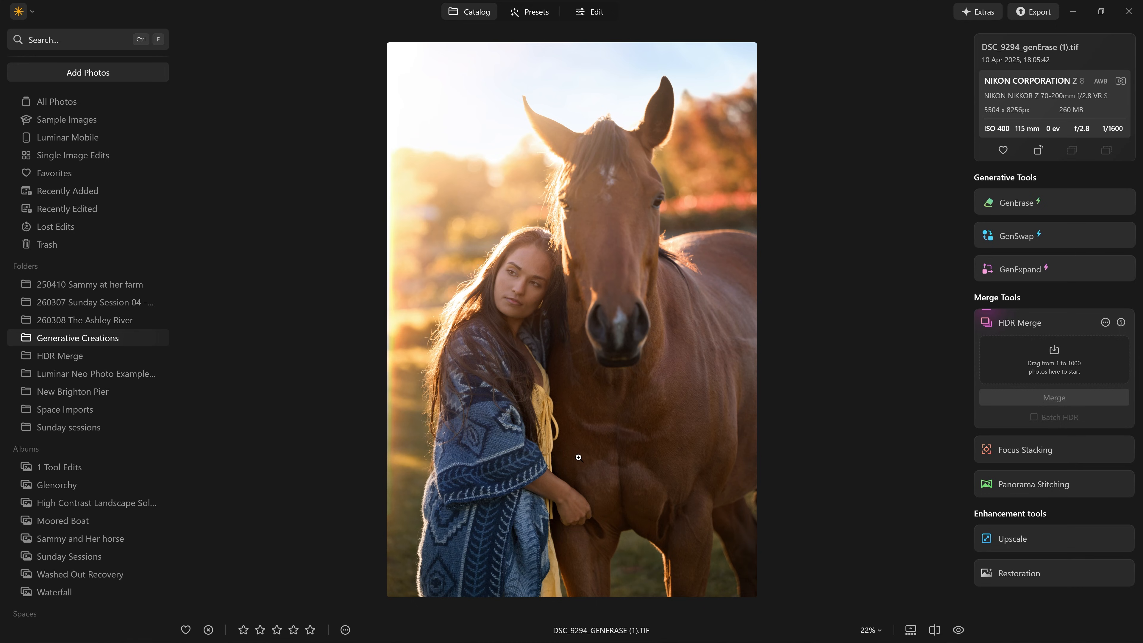
pyautogui.click(1032, 243)
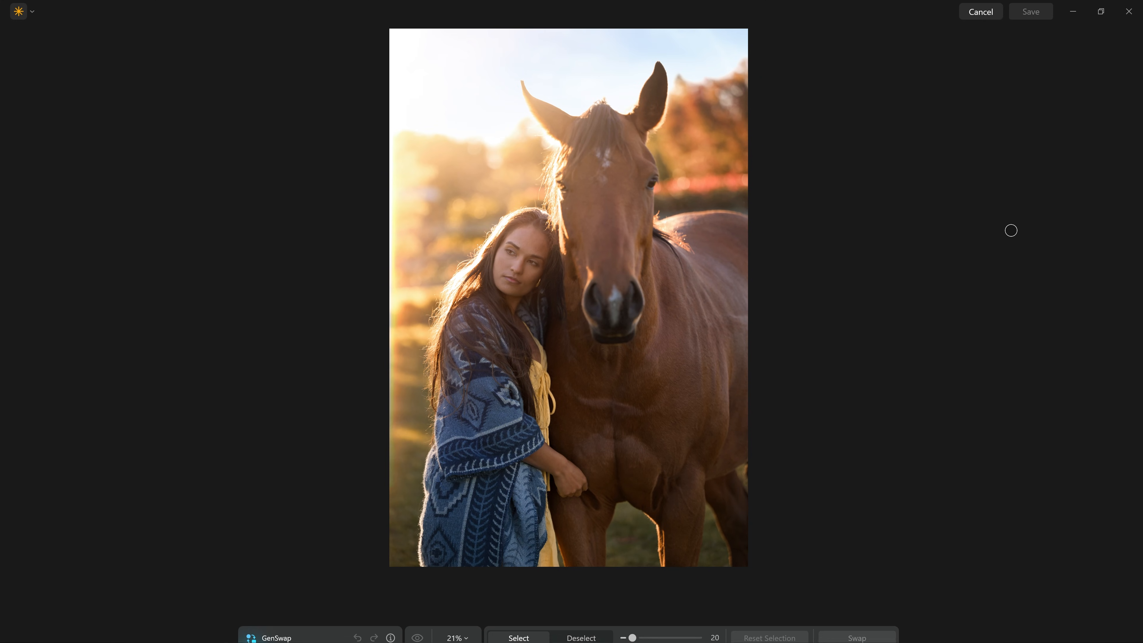
pyautogui.moveTo(585, 483); pyautogui.dragTo(587, 511)
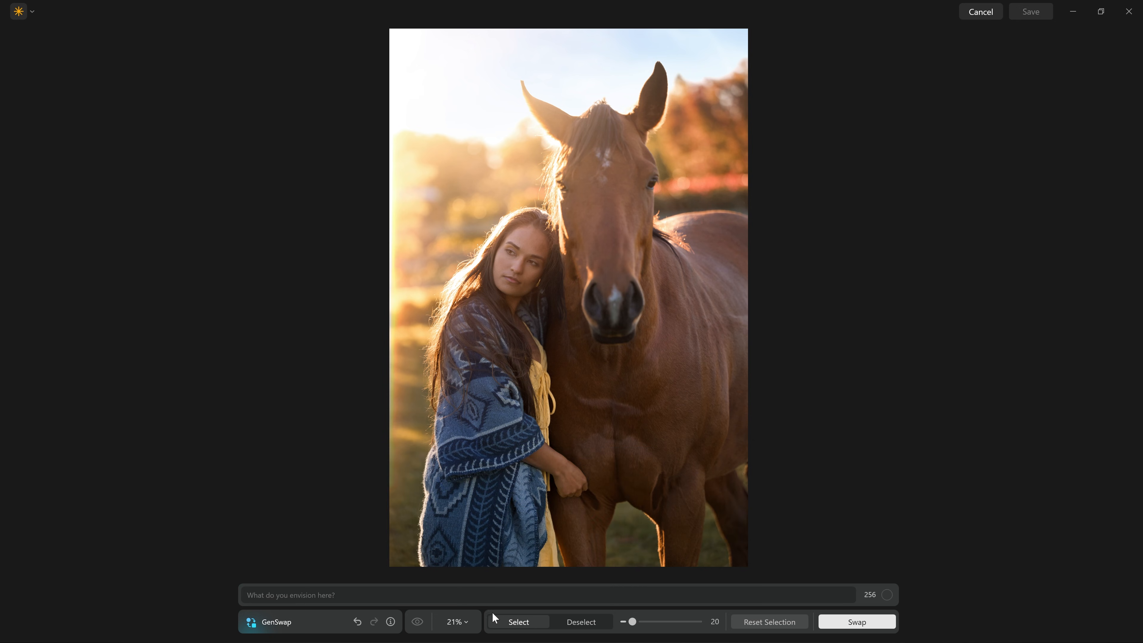
pyautogui.click(432, 587)
pyautogui.write('Soft open fingers')
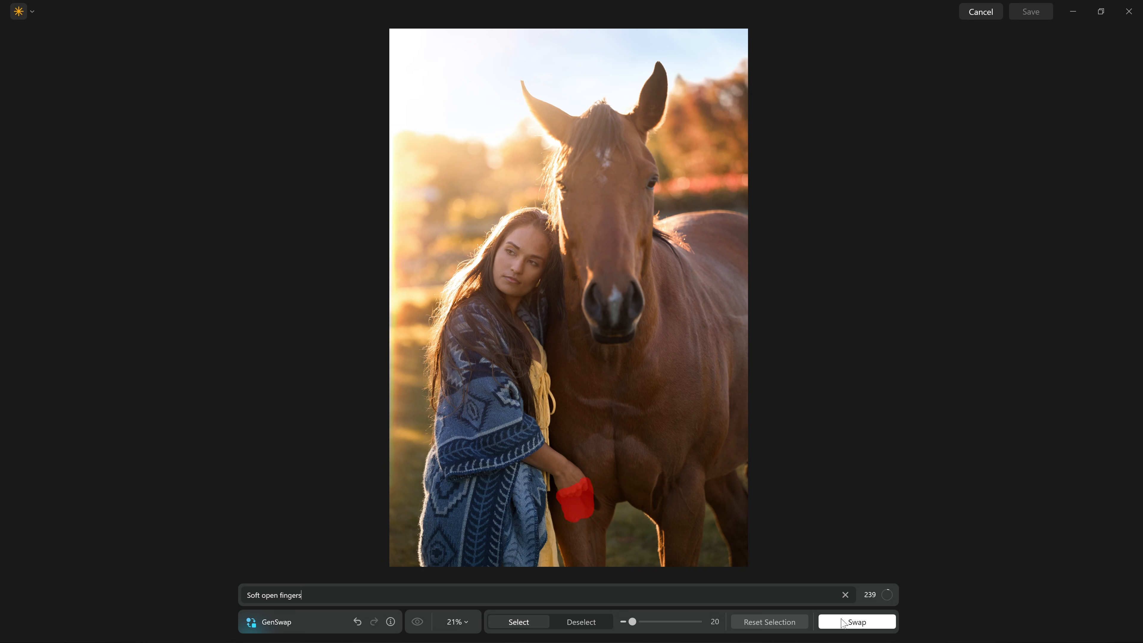
pyautogui.click(843, 622)
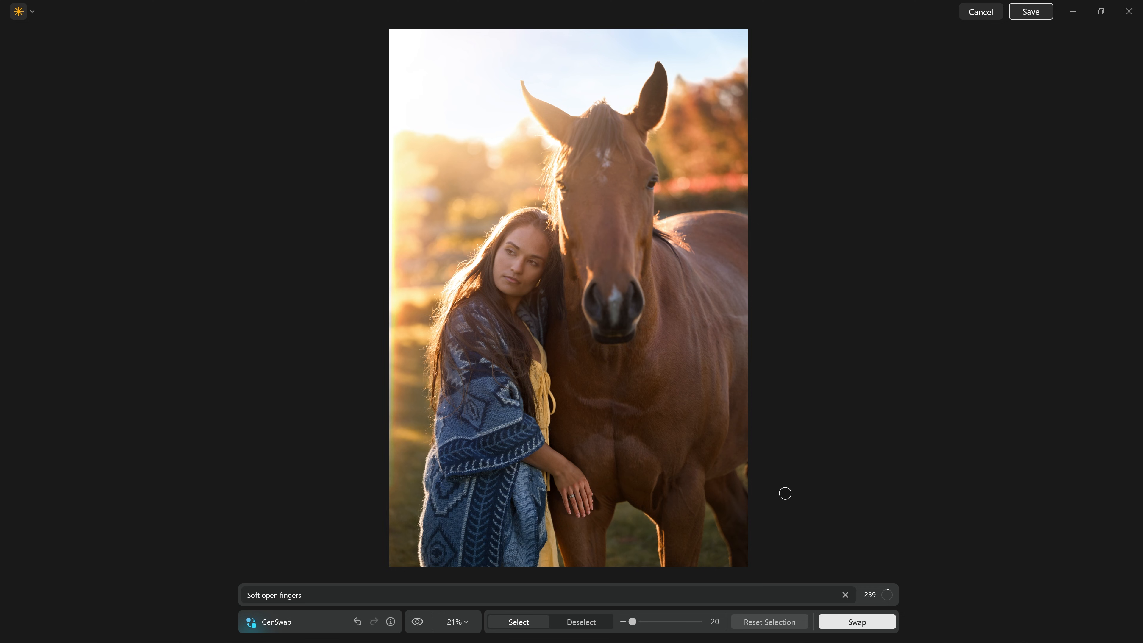
pyautogui.scroll(3, 598, 513)
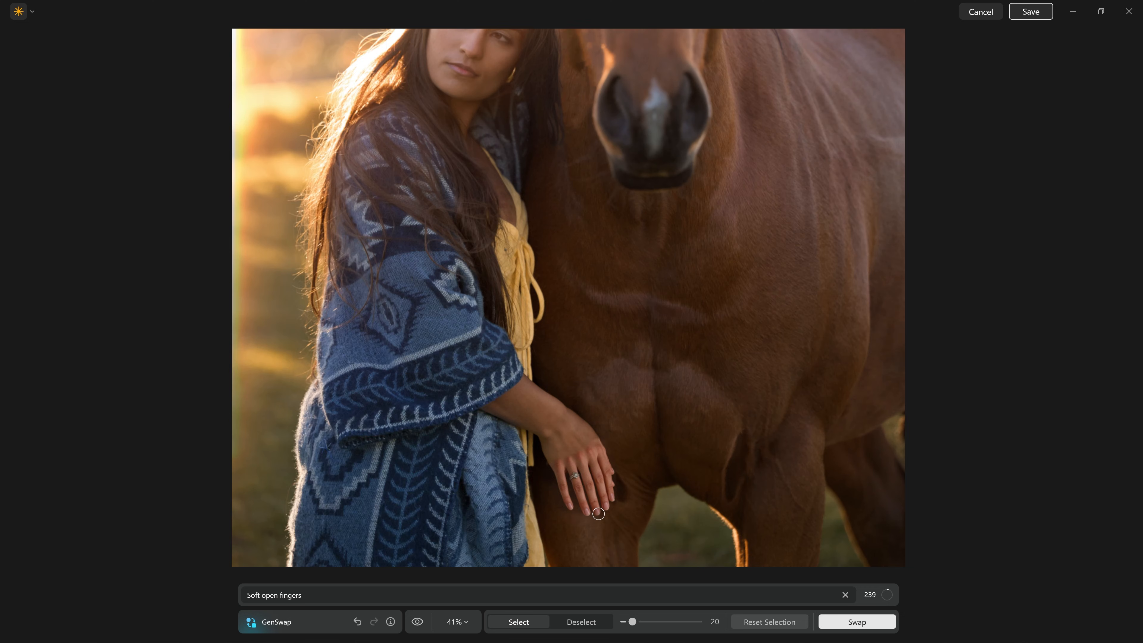
pyautogui.scroll(5, 778, 327)
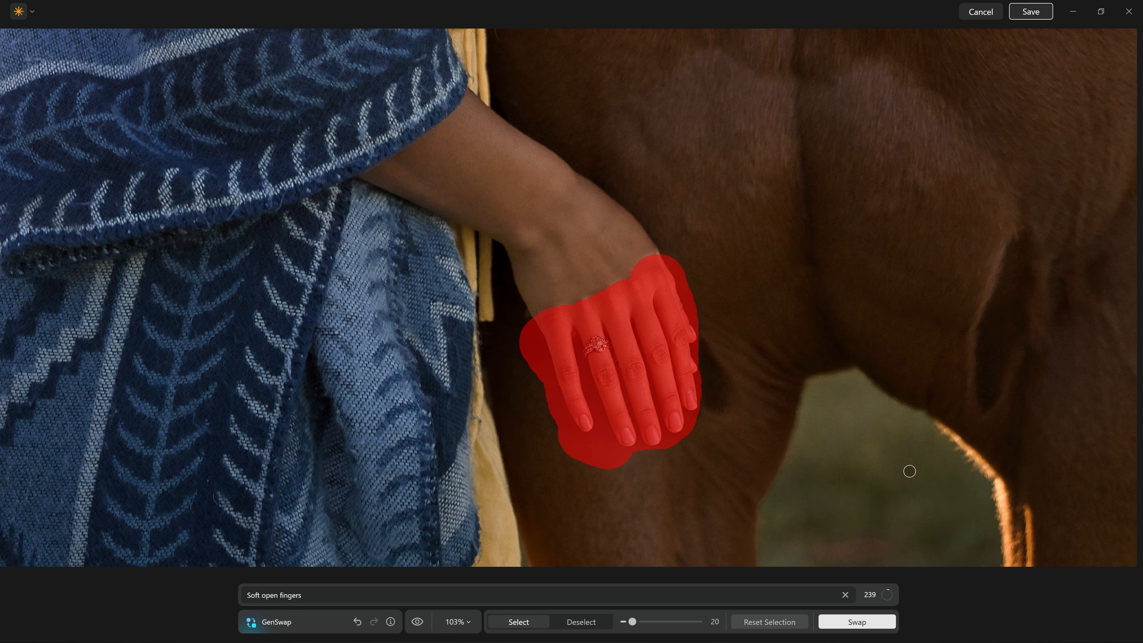